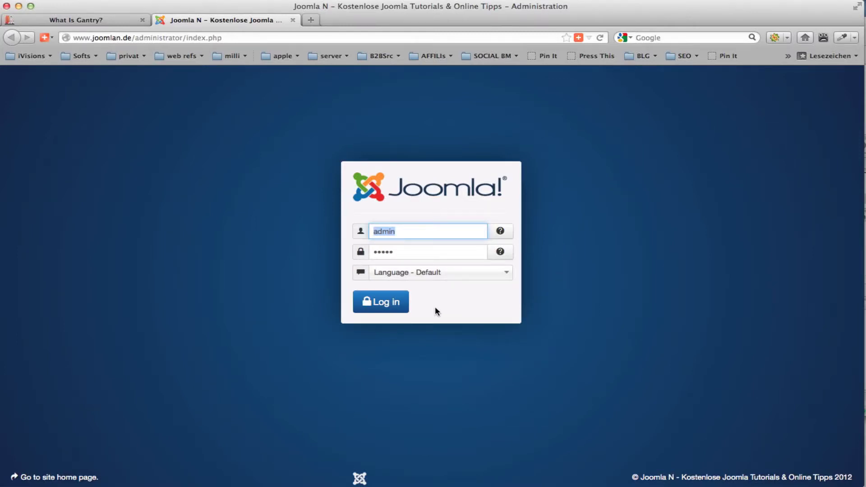
Submit the administrator login to reach the Joomla Control Panel dashboard
{"action": "left_click", "coordinate": [380, 303]}
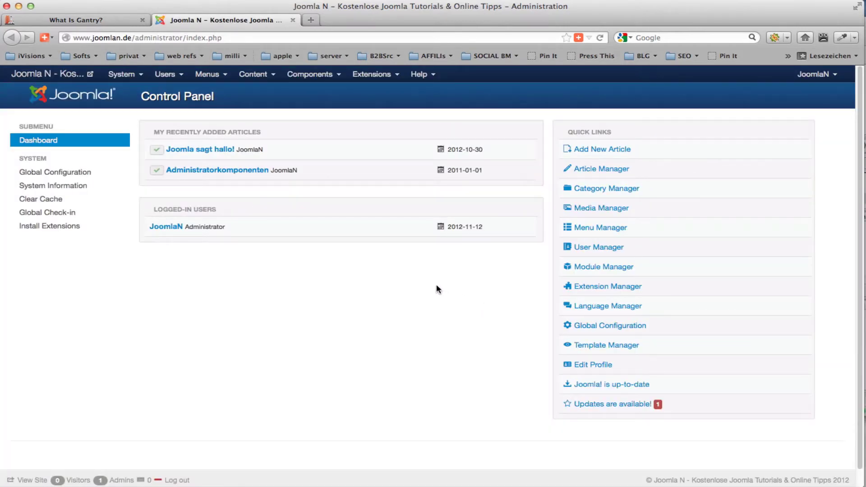
Go to the Extension Manager installer and browse for a package file
{"action": "left_click", "coordinate": [379, 75]}
{"action": "left_click", "coordinate": [375, 97]}
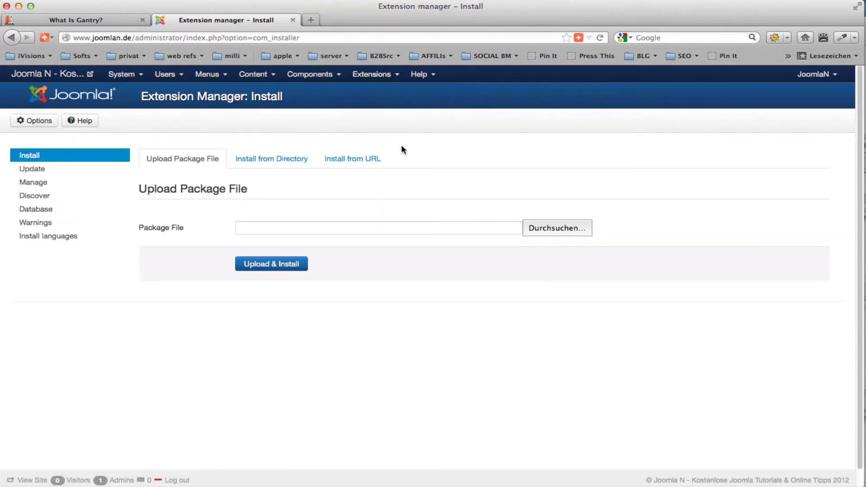
{"action": "left_click", "coordinate": [544, 229]}
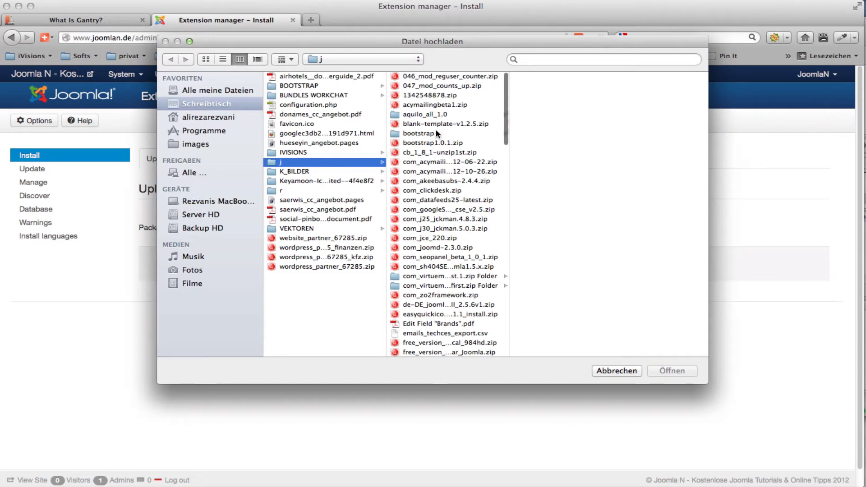
Pick gantry-4.1.2-bundle.zip and upload and install it
{"action": "scroll", "coordinate": [431, 269], "scroll_direction": "down", "scroll_amount": 2}
{"action": "scroll", "coordinate": [431, 269], "scroll_direction": "up", "scroll_amount": 2}
{"action": "scroll", "coordinate": [432, 271], "scroll_direction": "down", "scroll_amount": 1}
{"action": "scroll", "coordinate": [432, 272], "scroll_direction": "down", "scroll_amount": 2}
{"action": "scroll", "coordinate": [432, 272], "scroll_direction": "down", "scroll_amount": 2}
{"action": "scroll", "coordinate": [432, 272], "scroll_direction": "down", "scroll_amount": 3}
{"action": "scroll", "coordinate": [431, 270], "scroll_direction": "down", "scroll_amount": 1}
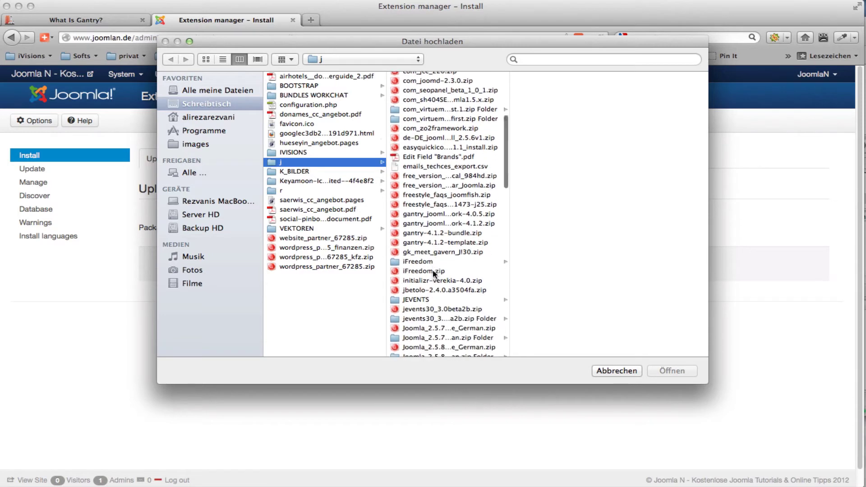
{"action": "left_click", "coordinate": [438, 231]}
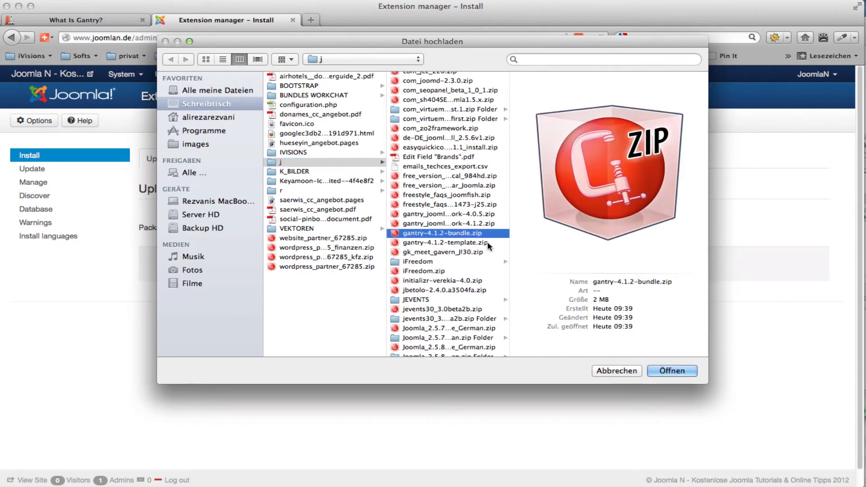
{"action": "left_click", "coordinate": [678, 370]}
{"action": "left_click", "coordinate": [275, 264]}
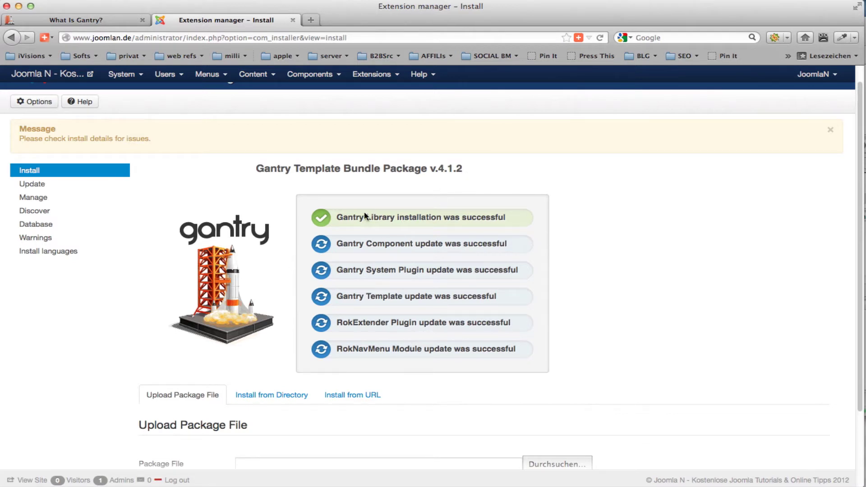
Review the Gantry install results and go to the Template Manager styles list
{"action": "scroll", "coordinate": [363, 215], "scroll_direction": "up", "scroll_amount": 1}
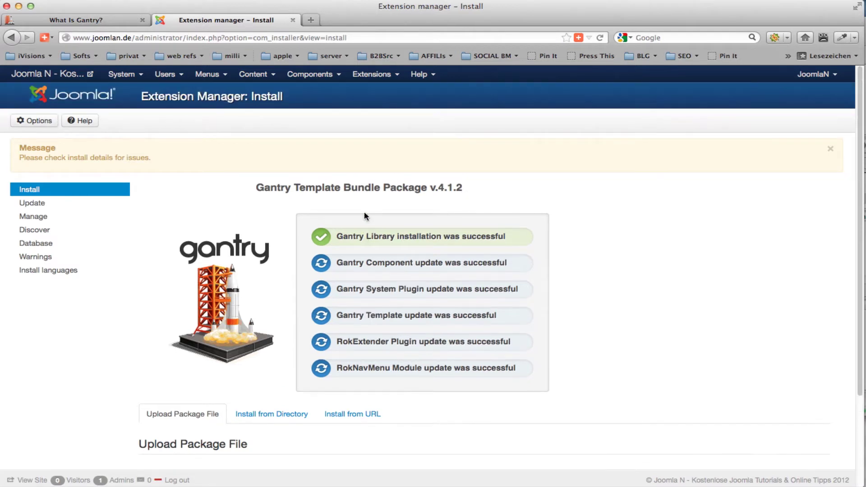
{"action": "left_click", "coordinate": [370, 74]}
{"action": "left_click", "coordinate": [376, 145]}
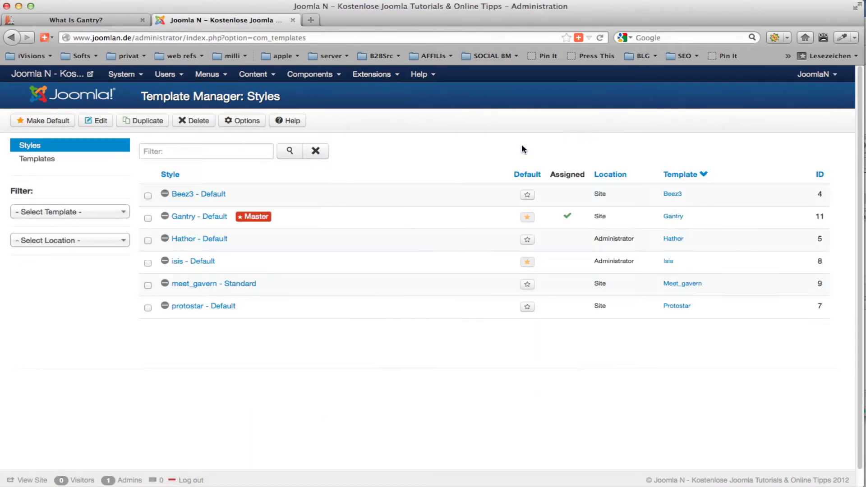
In the Gantry - Default style, keep logo at header-a and set Header Style to Light
{"action": "left_click", "coordinate": [196, 218]}
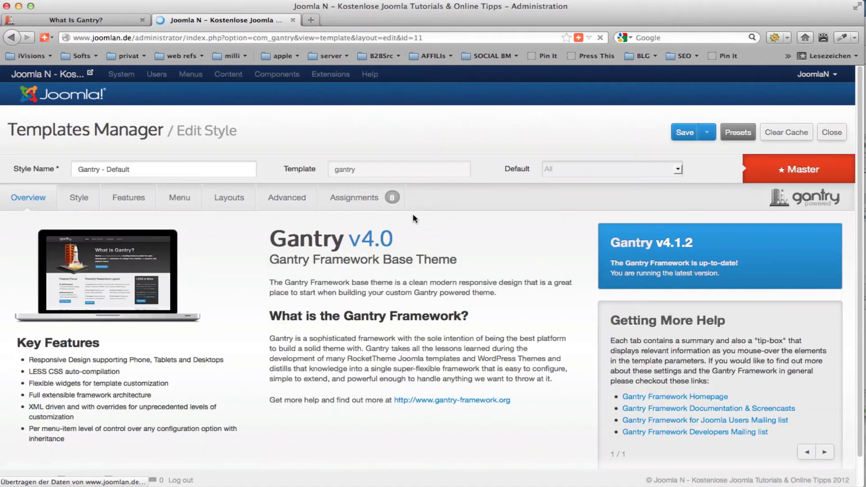
{"action": "scroll", "coordinate": [339, 295], "scroll_direction": "down", "scroll_amount": 2}
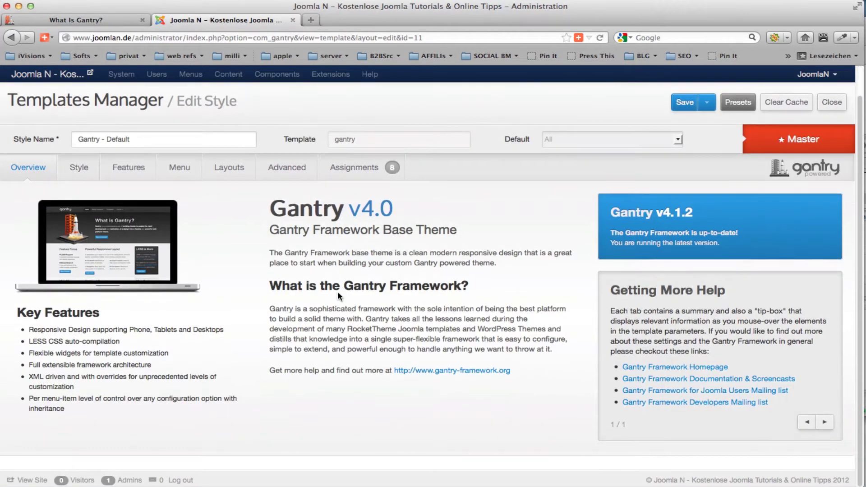
{"action": "scroll", "coordinate": [339, 298], "scroll_direction": "up", "scroll_amount": 2}
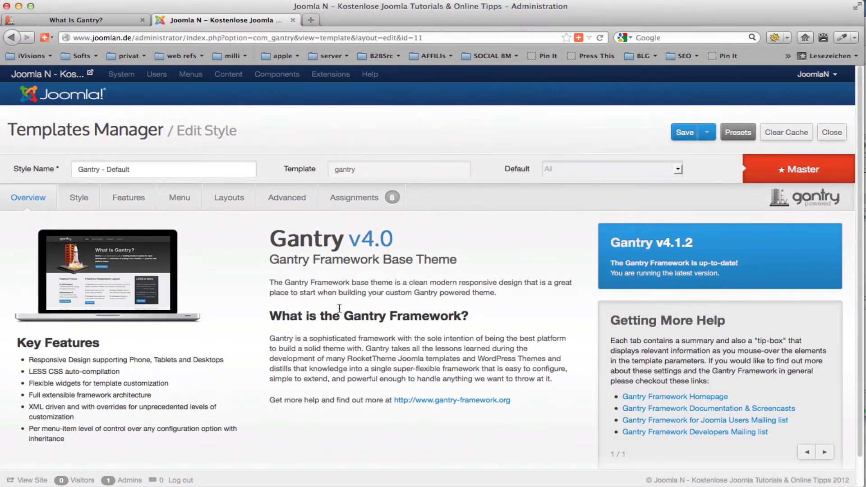
{"action": "left_click", "coordinate": [86, 202]}
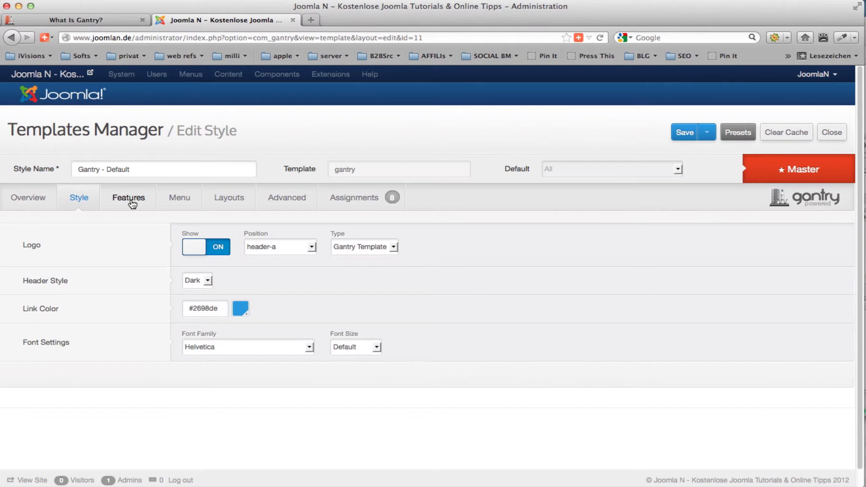
{"action": "left_click", "coordinate": [312, 247]}
{"action": "left_click", "coordinate": [314, 247]}
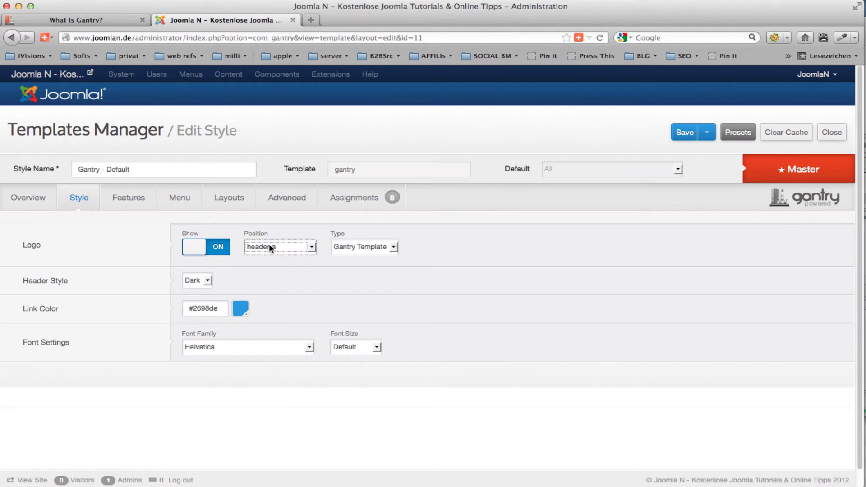
{"action": "left_click", "coordinate": [208, 281]}
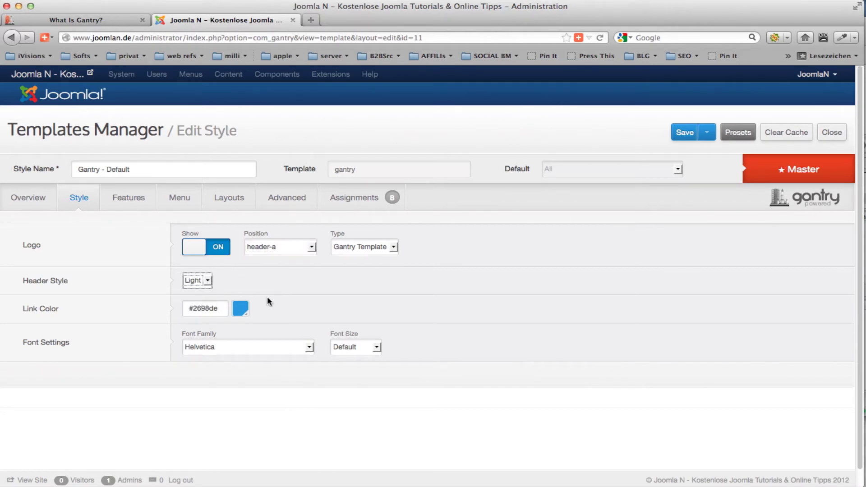
Leave link colour unchanged and change the Font Family from Helvetica to Cuprum
{"action": "left_click", "coordinate": [244, 309]}
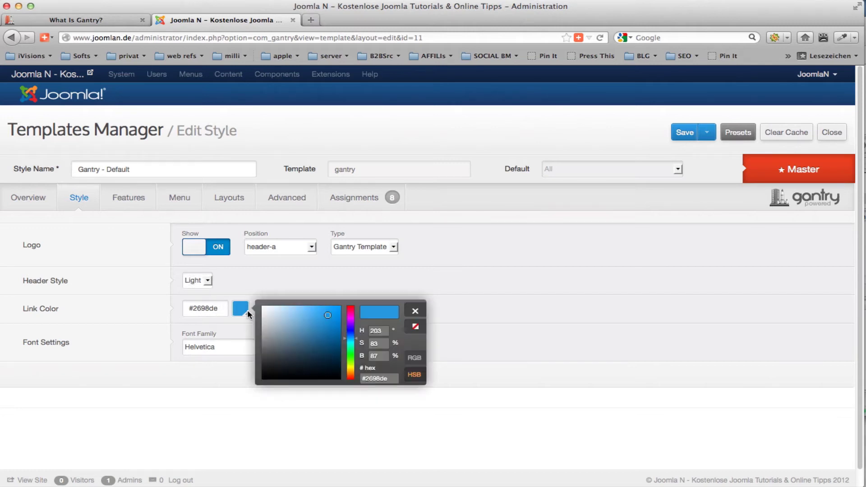
{"action": "left_click", "coordinate": [334, 275]}
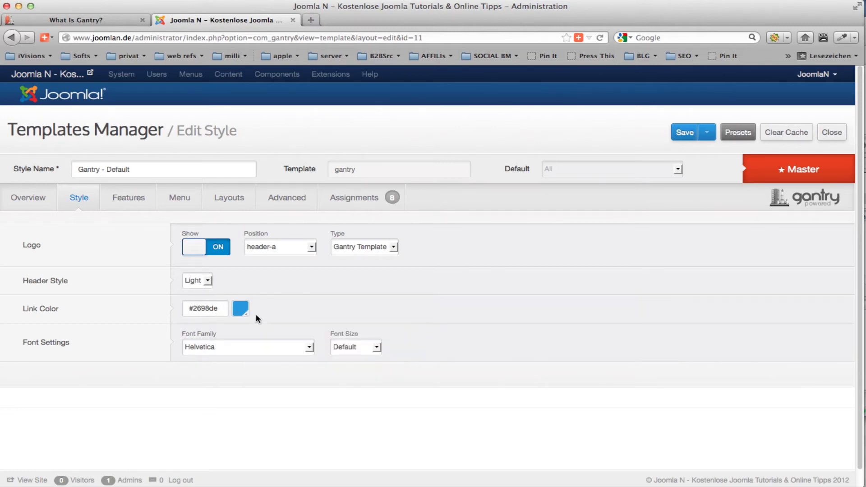
{"action": "left_click", "coordinate": [306, 350]}
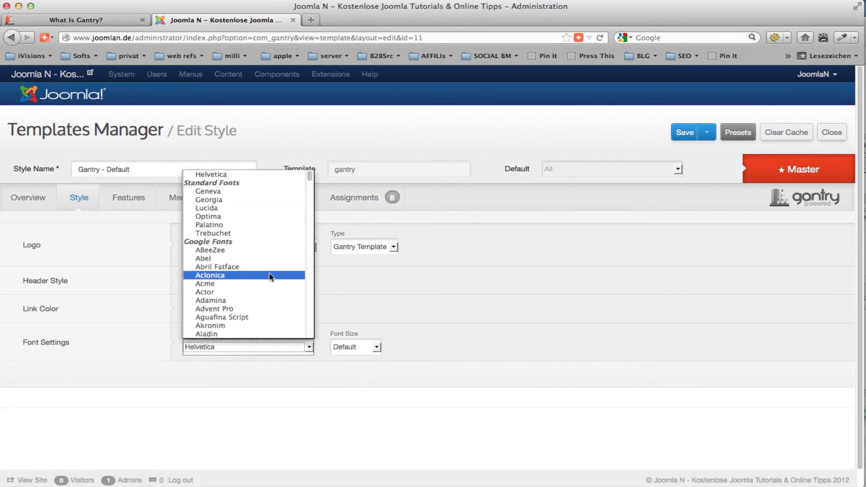
{"action": "scroll", "coordinate": [268, 303], "scroll_direction": "down", "scroll_amount": 3}
{"action": "scroll", "coordinate": [268, 304], "scroll_direction": "down", "scroll_amount": 5}
{"action": "scroll", "coordinate": [269, 304], "scroll_direction": "down", "scroll_amount": 4}
{"action": "scroll", "coordinate": [269, 304], "scroll_direction": "down", "scroll_amount": 10}
{"action": "scroll", "coordinate": [269, 303], "scroll_direction": "down", "scroll_amount": 2}
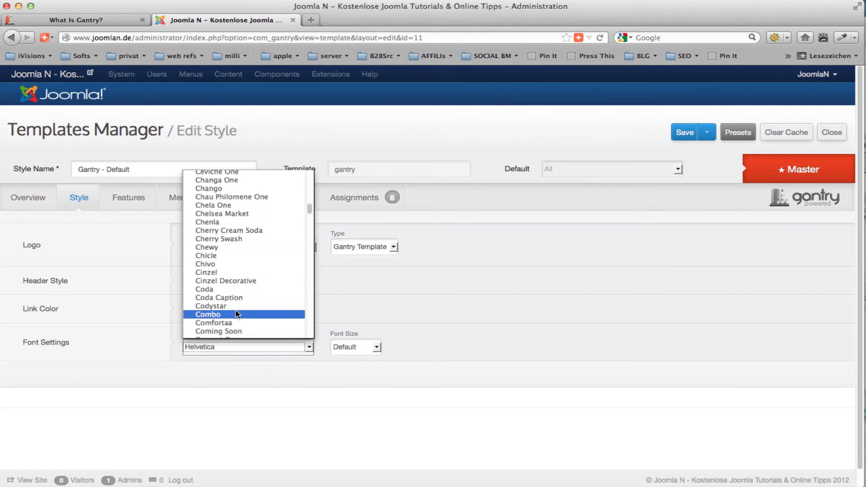
{"action": "scroll", "coordinate": [234, 320], "scroll_direction": "down", "scroll_amount": 3}
{"action": "scroll", "coordinate": [234, 318], "scroll_direction": "down", "scroll_amount": 3}
{"action": "scroll", "coordinate": [234, 319], "scroll_direction": "down", "scroll_amount": 3}
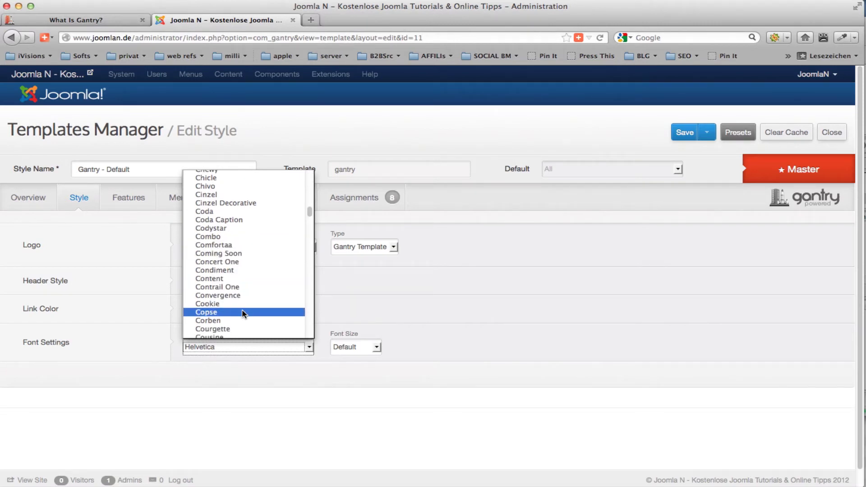
{"action": "scroll", "coordinate": [242, 309], "scroll_direction": "down", "scroll_amount": 13}
{"action": "scroll", "coordinate": [241, 309], "scroll_direction": "down", "scroll_amount": 1}
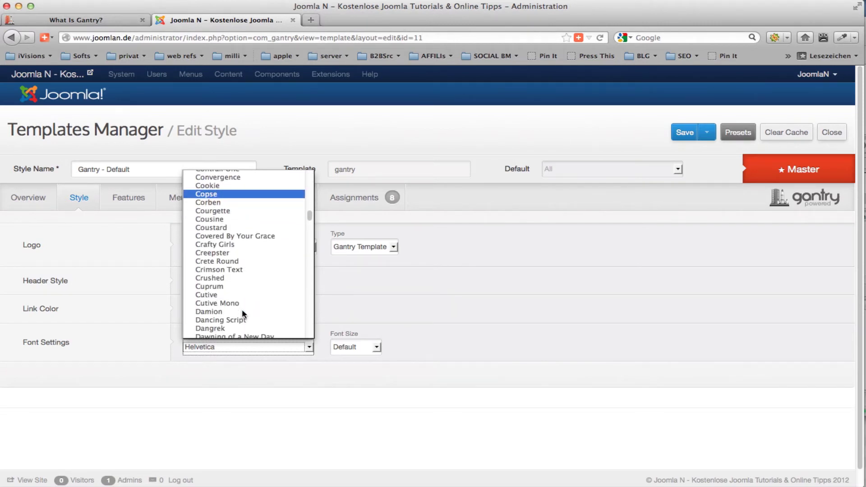
{"action": "left_click", "coordinate": [231, 285]}
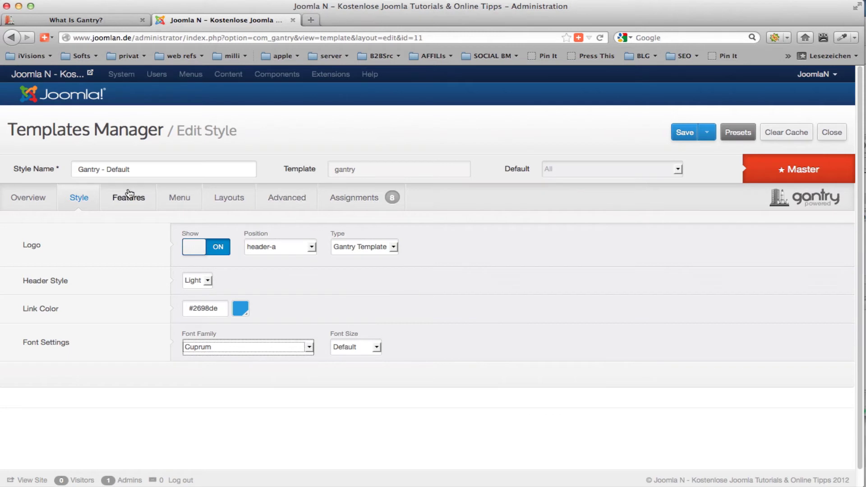
Turn the Branding feature OFF on the Features tab, leaving the 'Designed by RocketTheme' copyright
{"action": "left_click", "coordinate": [146, 203]}
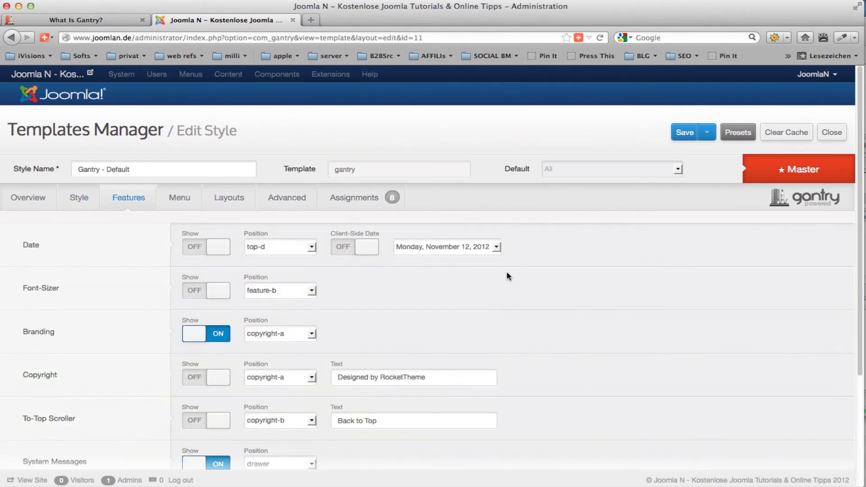
{"action": "scroll", "coordinate": [506, 276], "scroll_direction": "down", "scroll_amount": 5}
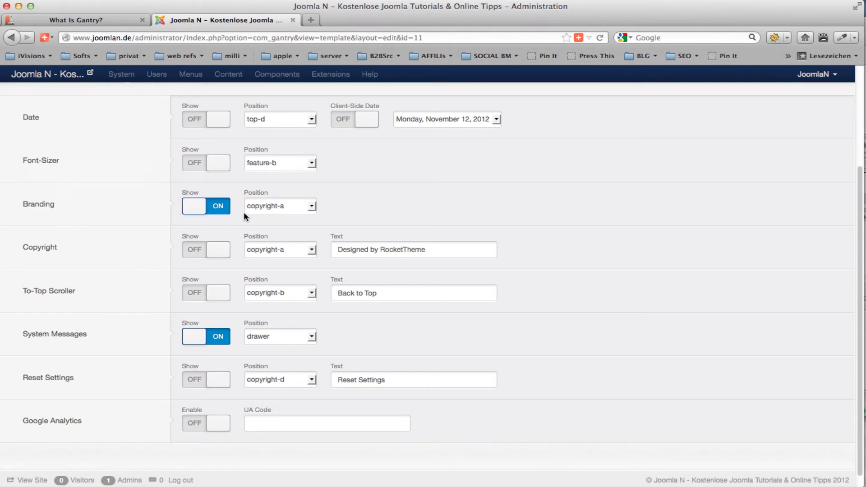
{"action": "left_click", "coordinate": [220, 211]}
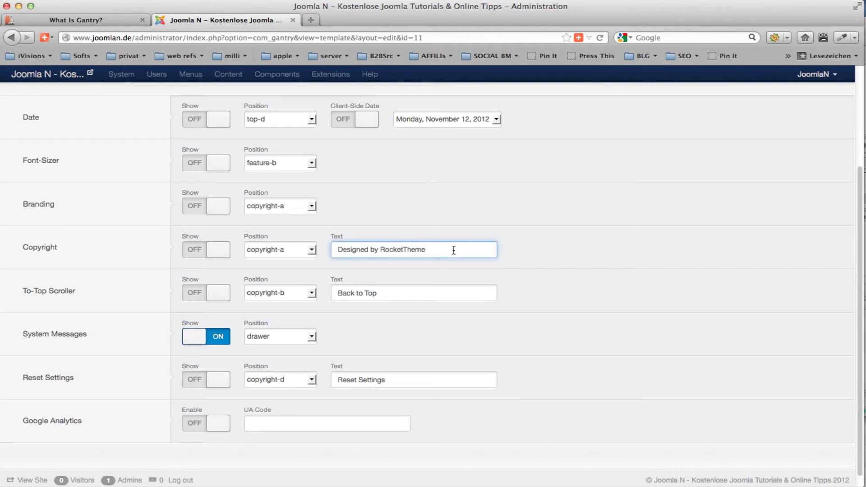
{"action": "scroll", "coordinate": [453, 249], "scroll_direction": "down", "scroll_amount": 1}
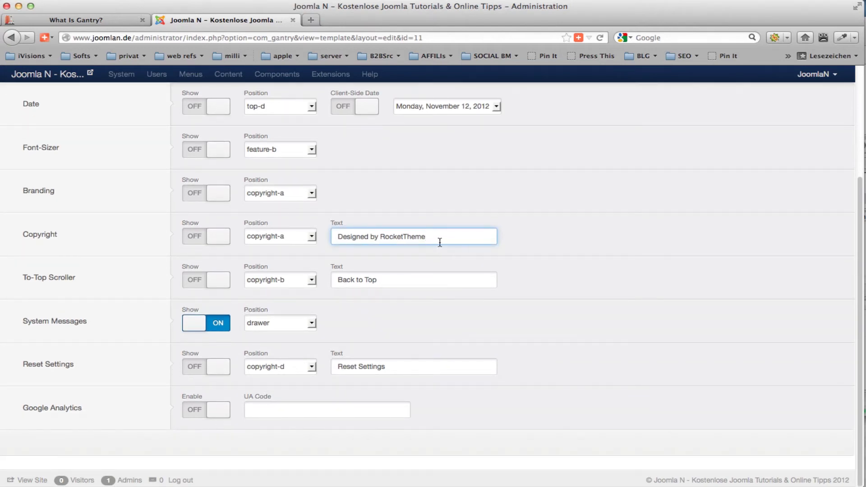
{"action": "scroll", "coordinate": [439, 243], "scroll_direction": "up", "scroll_amount": 5}
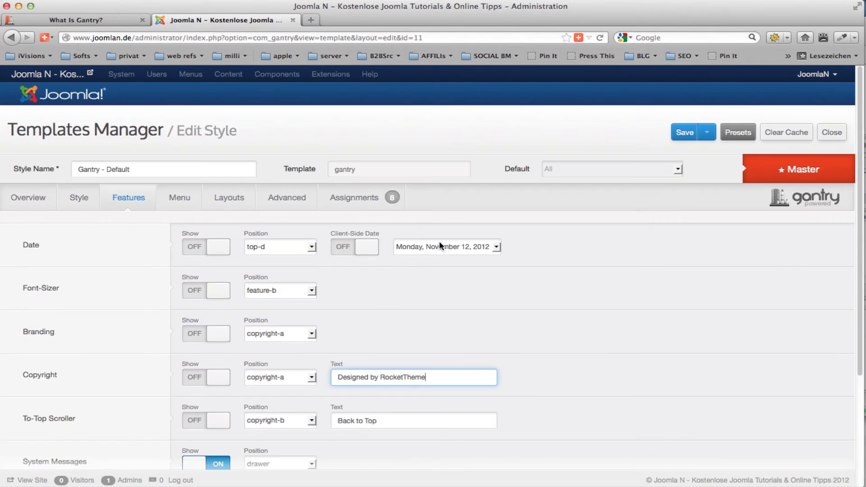
{"action": "left_click", "coordinate": [180, 198]}
{"action": "left_click", "coordinate": [128, 197]}
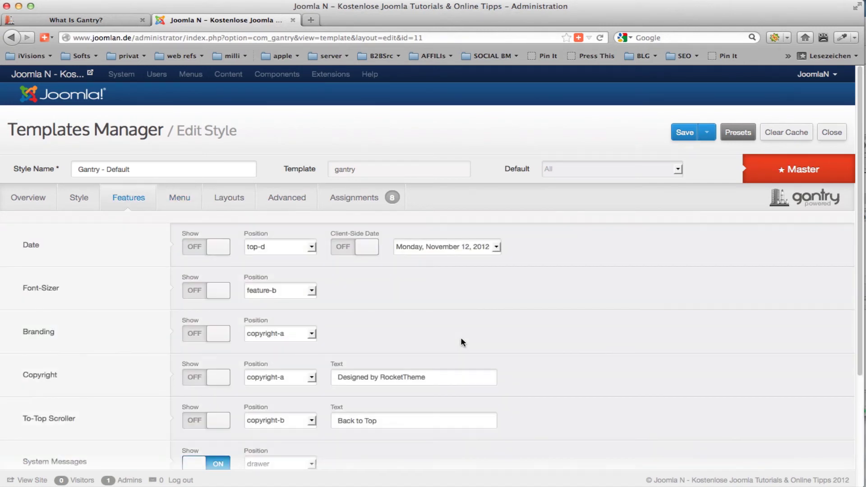
{"action": "scroll", "coordinate": [461, 339], "scroll_direction": "down", "scroll_amount": 5}
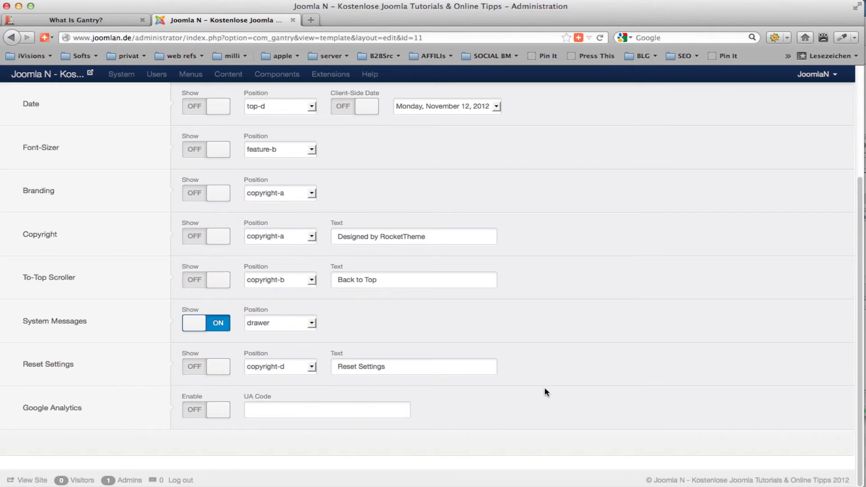
{"action": "scroll", "coordinate": [544, 391], "scroll_direction": "up", "scroll_amount": 5}
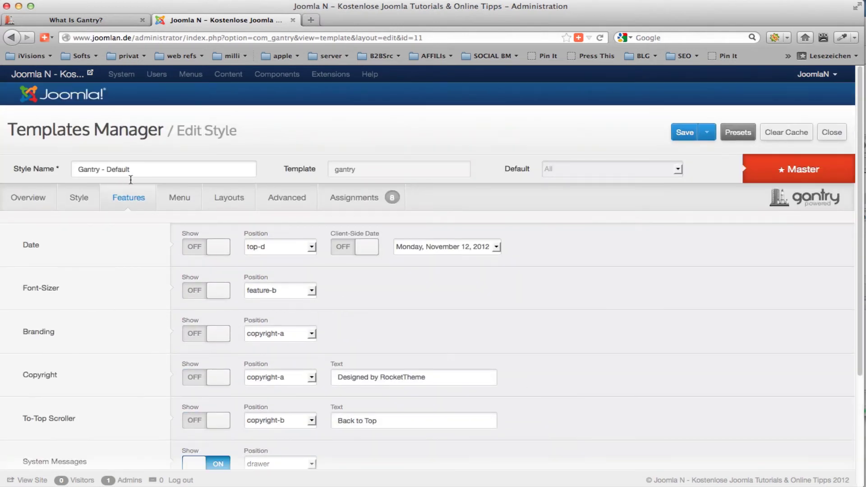
{"action": "left_click", "coordinate": [188, 203]}
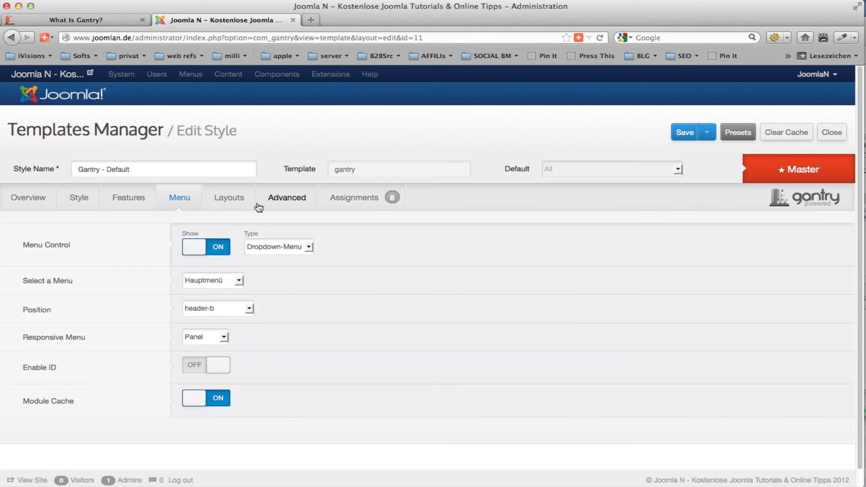
{"action": "left_click", "coordinate": [290, 252]}
{"action": "left_click", "coordinate": [278, 250]}
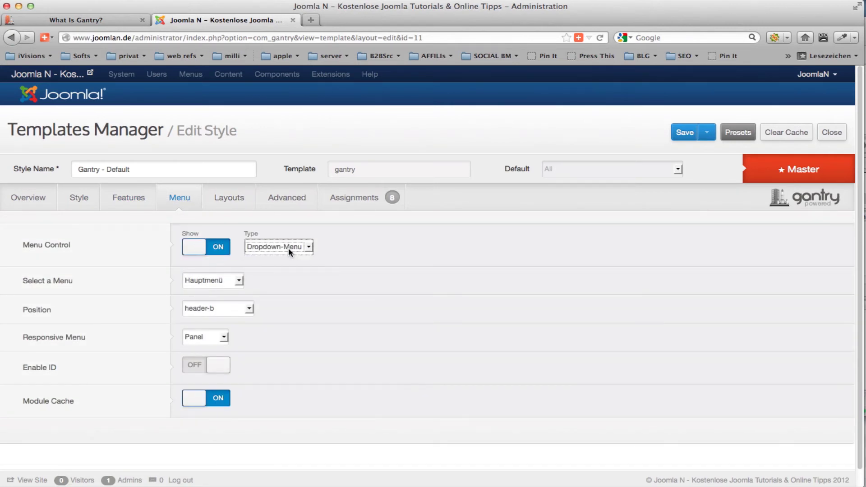
{"action": "left_click", "coordinate": [236, 281]}
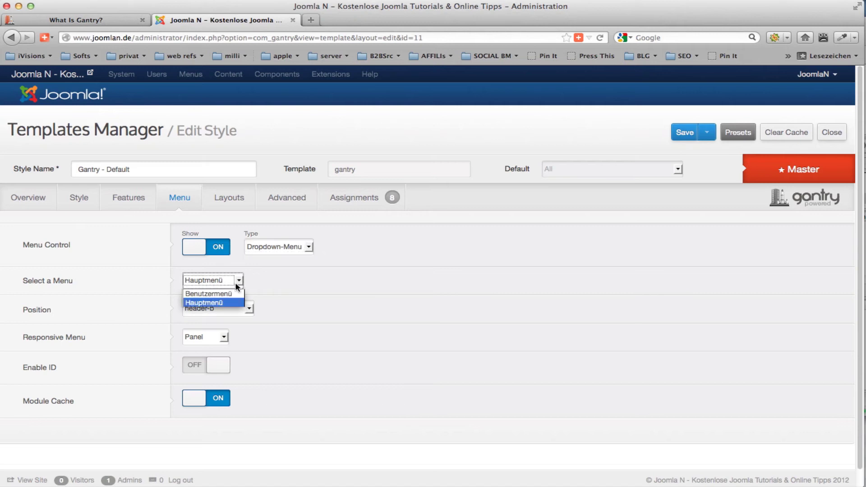
{"action": "left_click", "coordinate": [237, 281]}
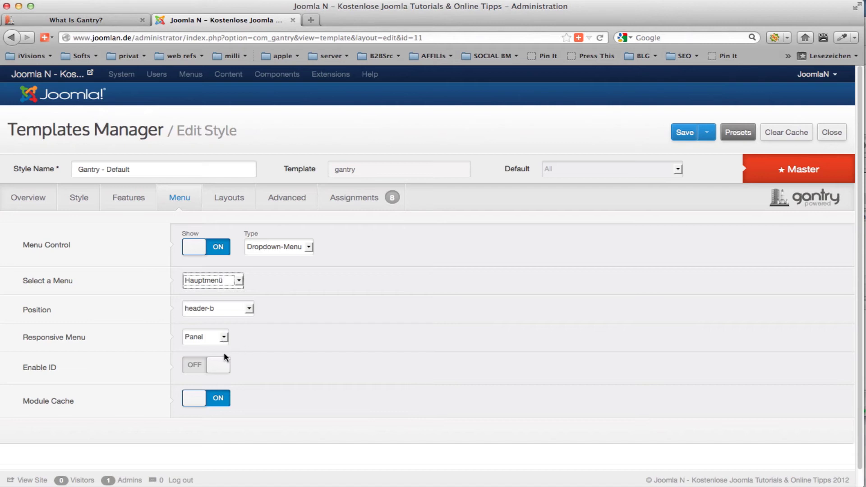
{"action": "mouse_move", "coordinate": [48, 400]}
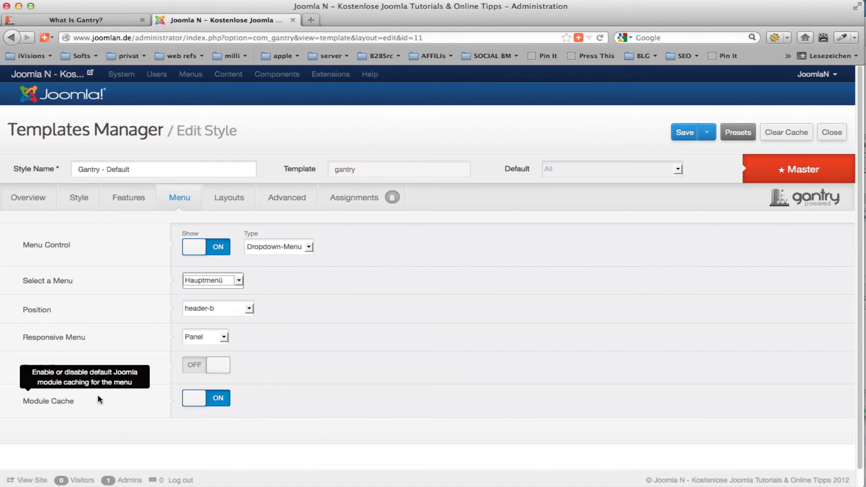
On the Layouts tab, set the Showcase positions width split to 3|3|2|4
{"action": "left_click", "coordinate": [228, 199]}
{"action": "mouse_move", "coordinate": [249, 266]}
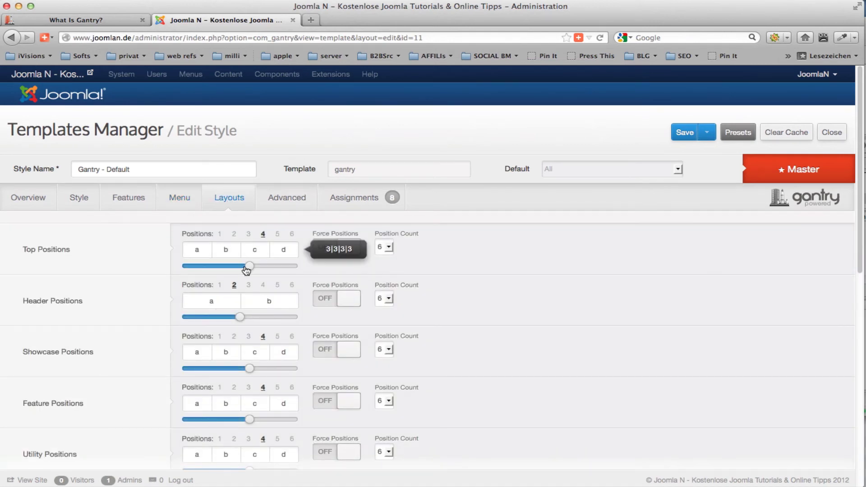
{"action": "left_click_drag", "start_coordinate": [246, 270], "coordinate": [247, 270]}
{"action": "mouse_move", "coordinate": [240, 317]}
{"action": "left_click_drag", "start_coordinate": [241, 317], "coordinate": [244, 319]}
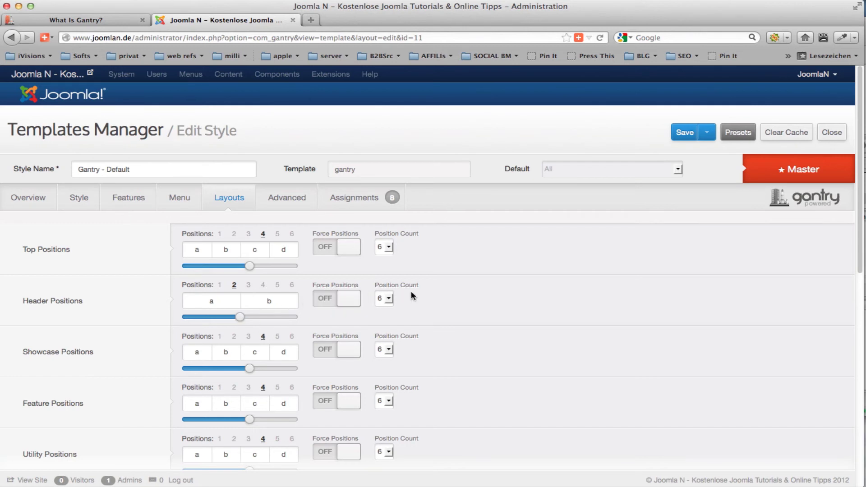
{"action": "scroll", "coordinate": [410, 293], "scroll_direction": "down", "scroll_amount": 3}
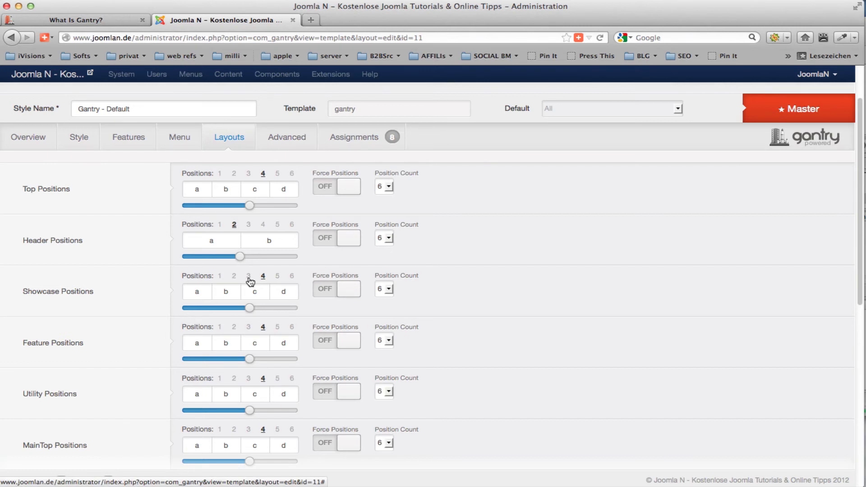
{"action": "mouse_move", "coordinate": [249, 368]}
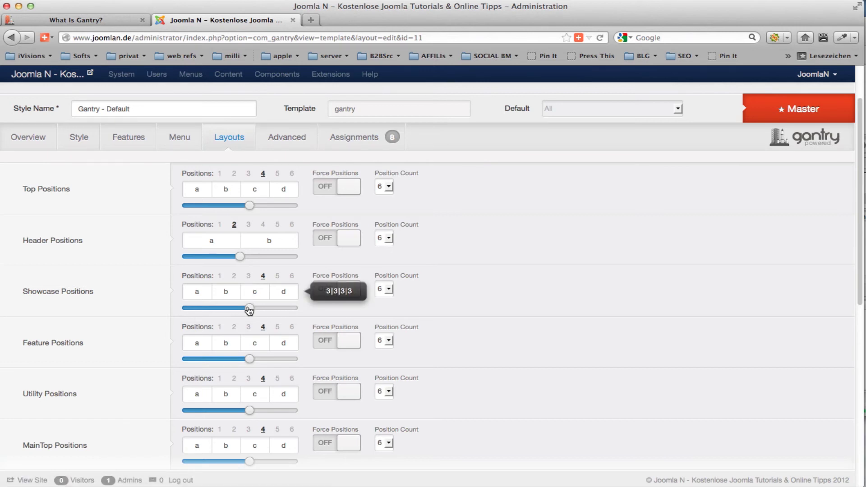
{"action": "left_click_drag", "start_coordinate": [248, 310], "coordinate": [245, 309]}
{"action": "scroll", "coordinate": [289, 316], "scroll_direction": "up", "scroll_amount": 3}
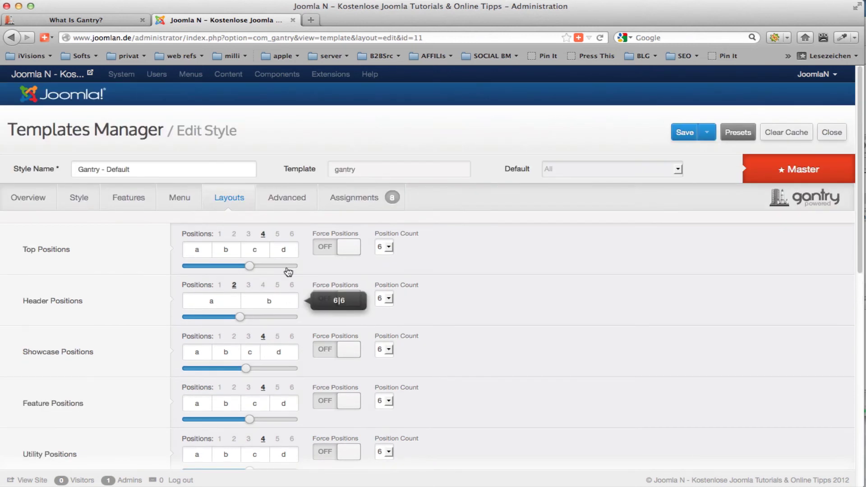
{"action": "left_click", "coordinate": [286, 196]}
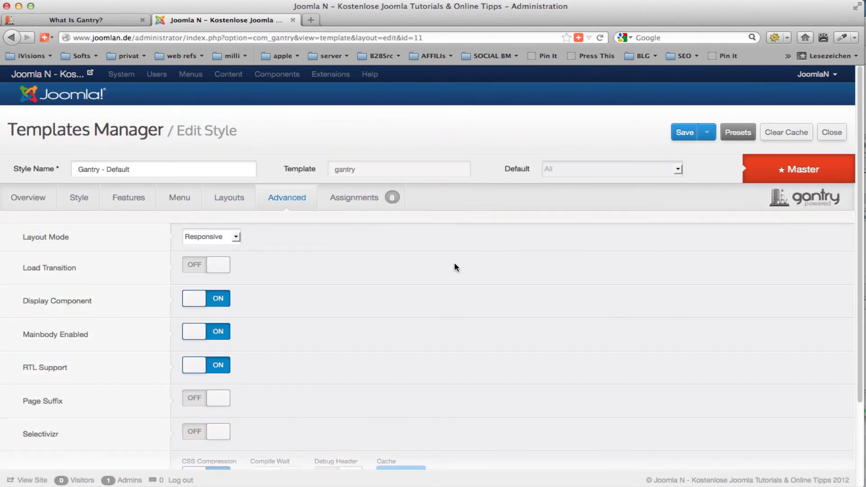
{"action": "scroll", "coordinate": [454, 262], "scroll_direction": "down", "scroll_amount": 4}
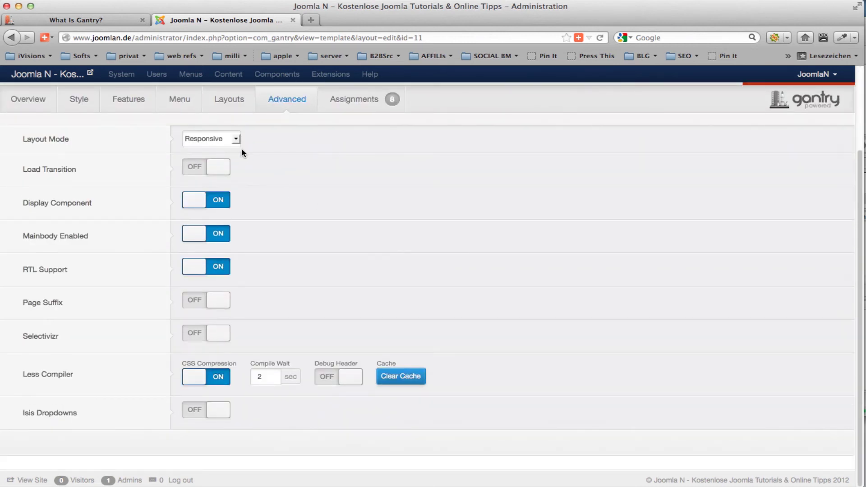
{"action": "left_click", "coordinate": [232, 140]}
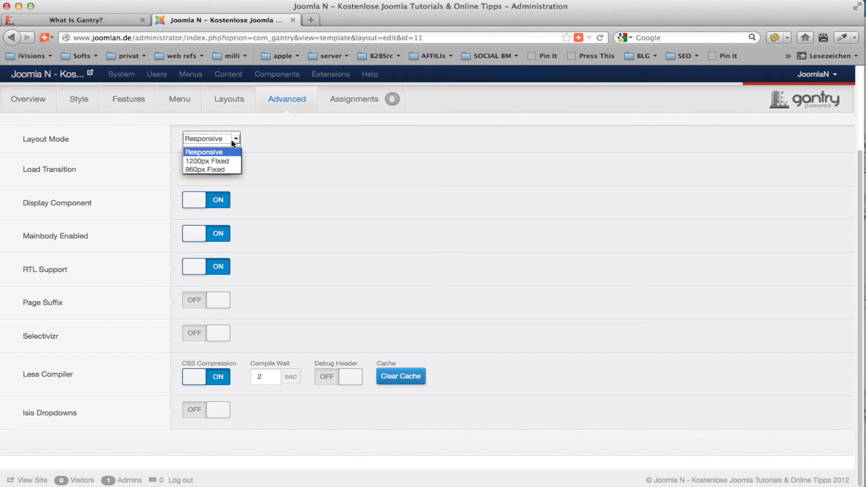
{"action": "left_click", "coordinate": [232, 141]}
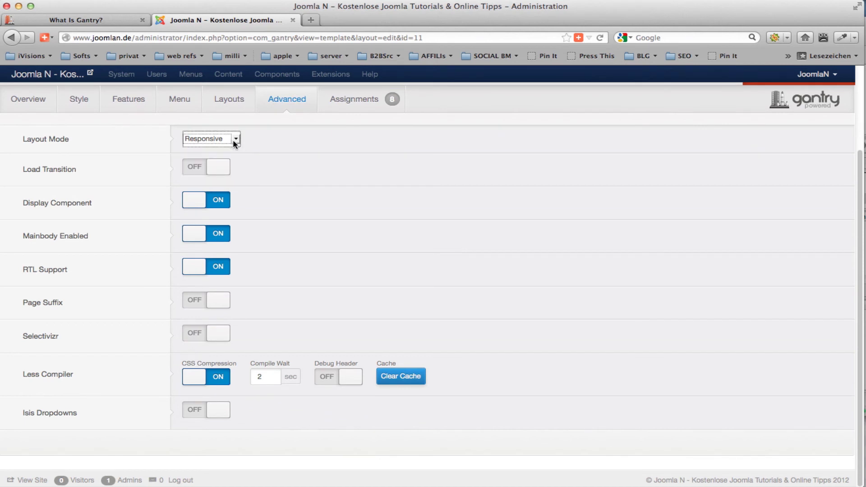
{"action": "mouse_move", "coordinate": [45, 269]}
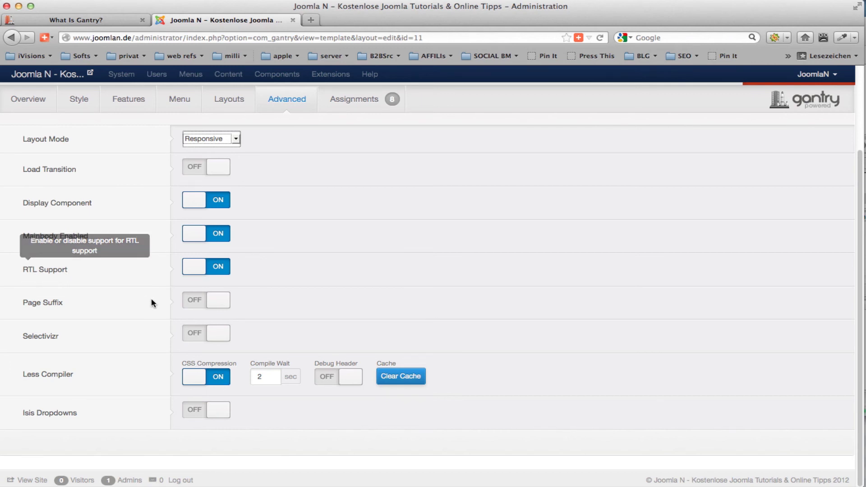
Check the style's menu-item assignments and save the Gantry - Default settings
{"action": "left_click", "coordinate": [361, 99]}
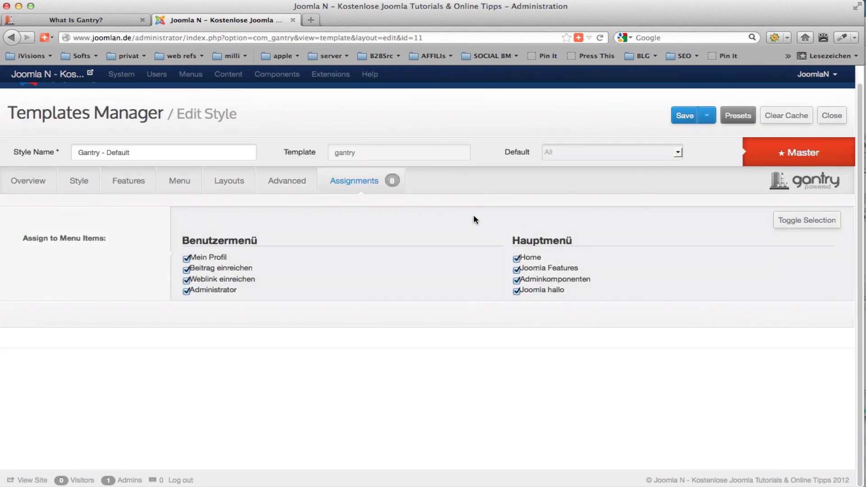
{"action": "left_click", "coordinate": [684, 117]}
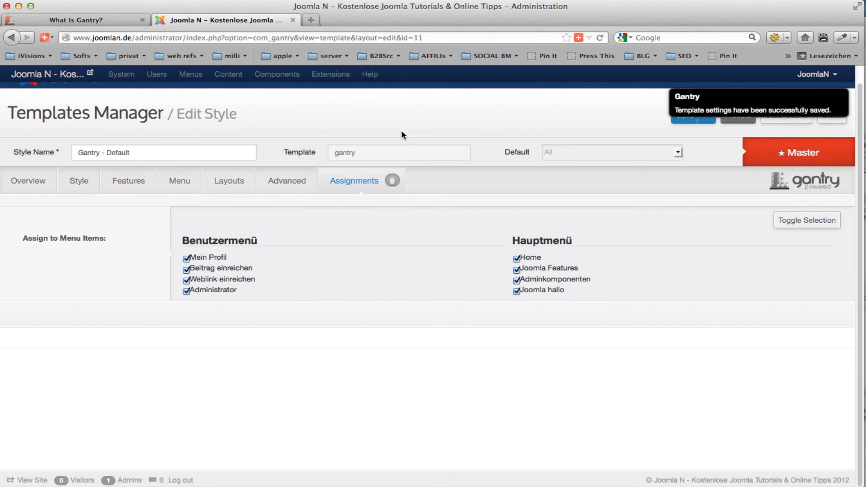